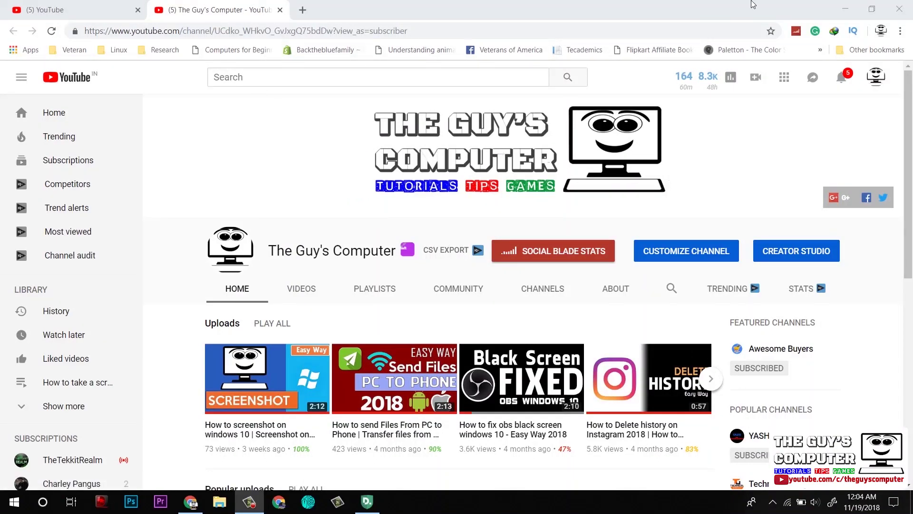
# - Turn on Disconnect VPN Premium Protection and open the disconnect.me website from the search results
pyautogui.click(367, 501)
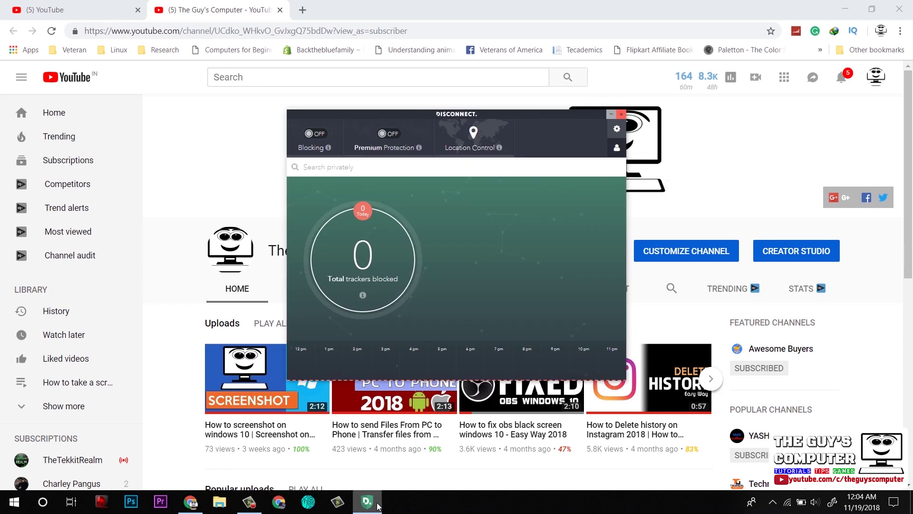
pyautogui.click(405, 138)
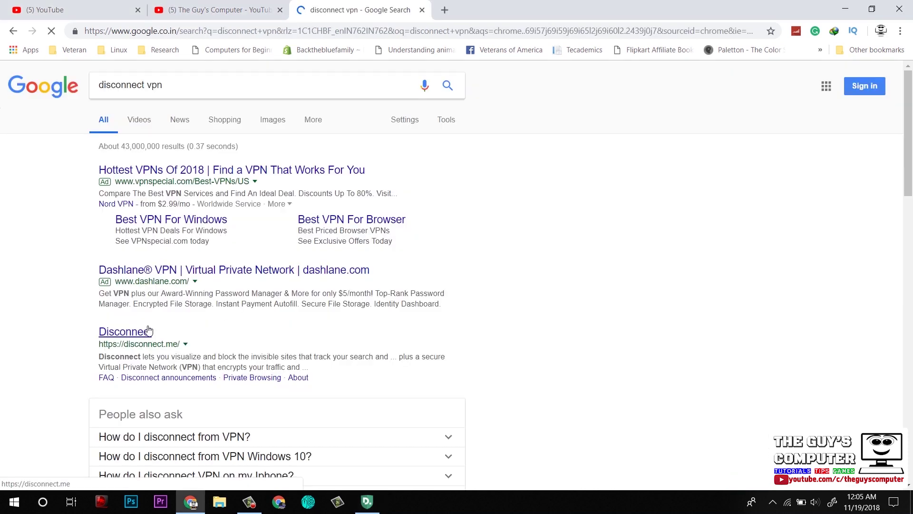
pyautogui.click(145, 332)
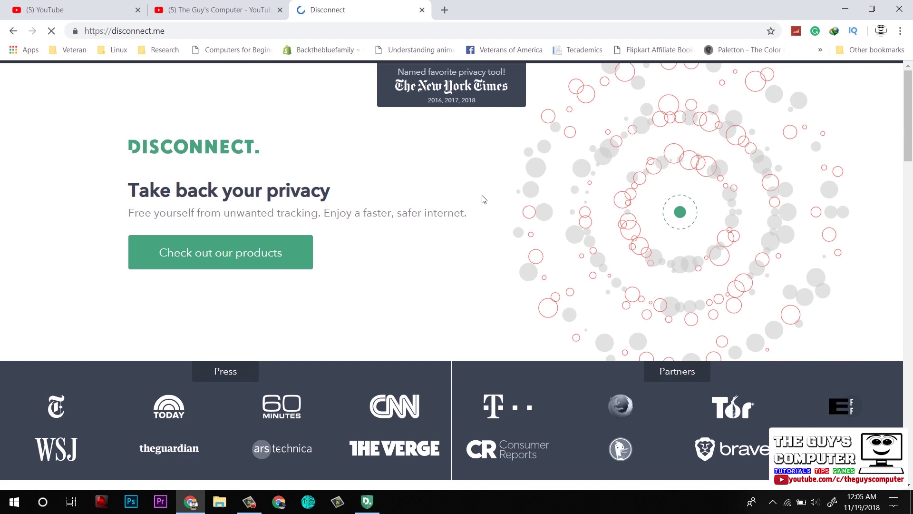
# - Scroll disconnect.me down to the Basic, Pro iOS and Premium plan cards and back up
pyautogui.scroll(-10, 672, 360)
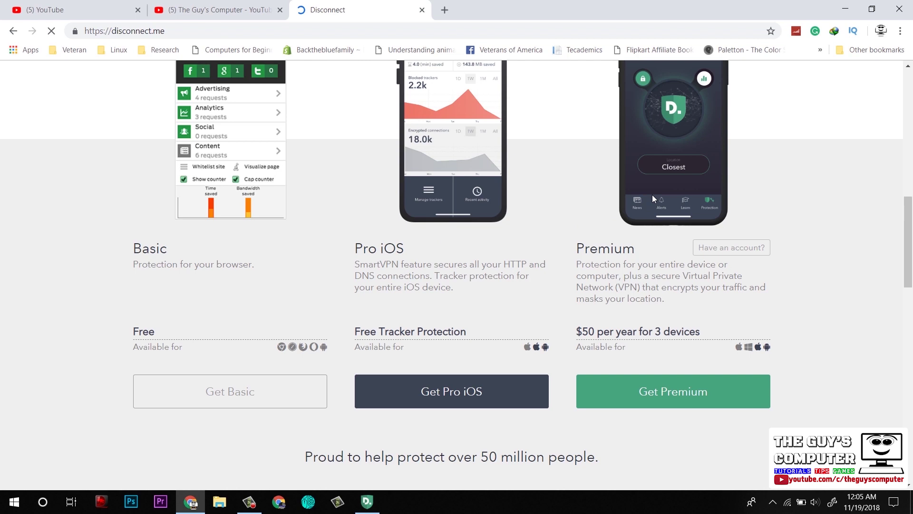
pyautogui.scroll(1, 702, 197)
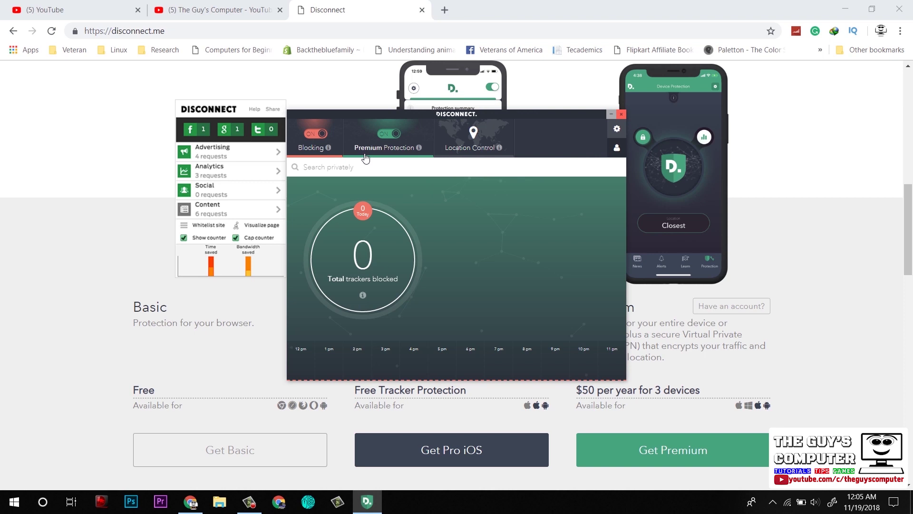
# - Show the Disconnect VPN server location map and open a new blank Chrome tab
pyautogui.click(466, 137)
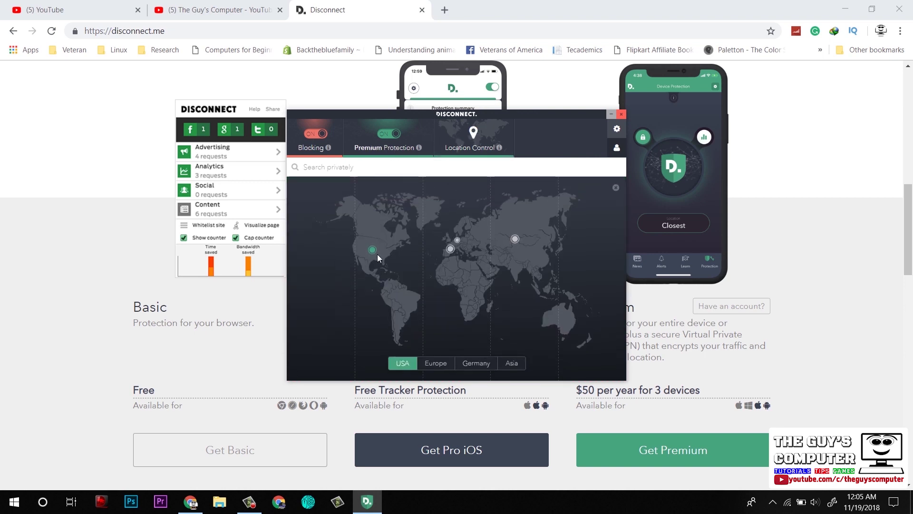
pyautogui.hotkey('ctrl', 't')
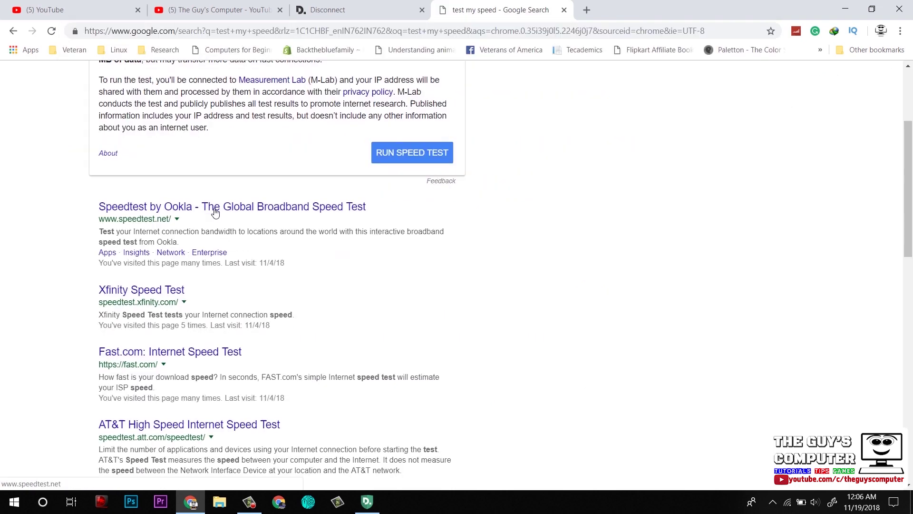
# - Open Speedtest by Ookla in a new tab and run the test: 17.19 Mbps down, 11.14 Mbps up
pyautogui.rightClick(215, 211)
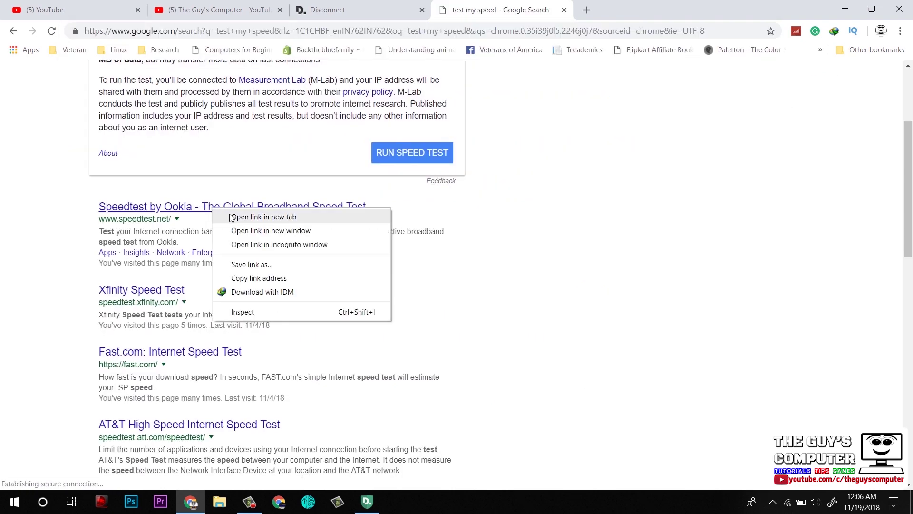
pyautogui.click(237, 217)
pyautogui.click(611, 10)
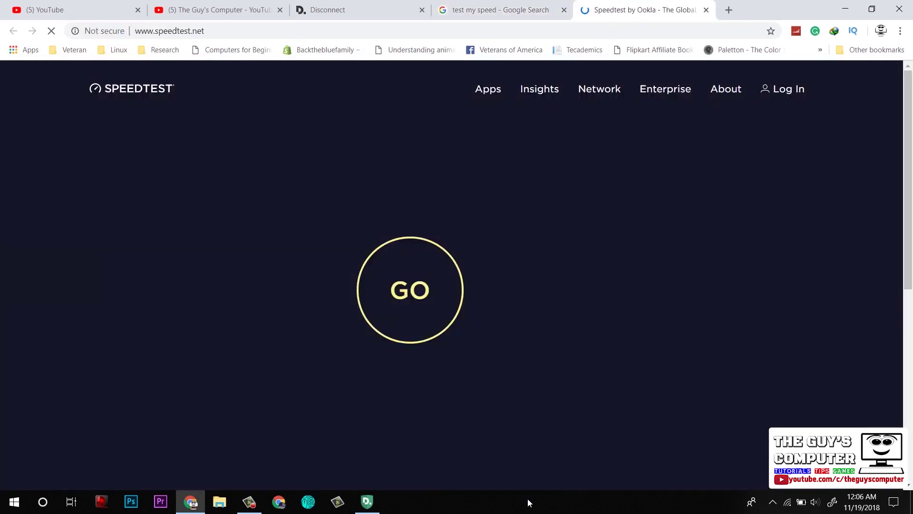
# - Bring up Task Manager's network performance graphs alongside the YouTube 4K video results
pyautogui.rightClick(527, 498)
pyautogui.click(562, 460)
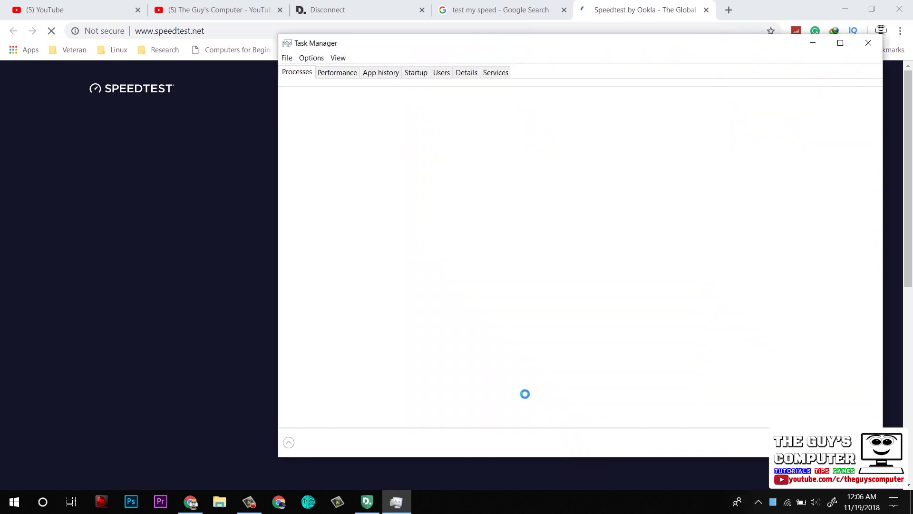
pyautogui.click(354, 76)
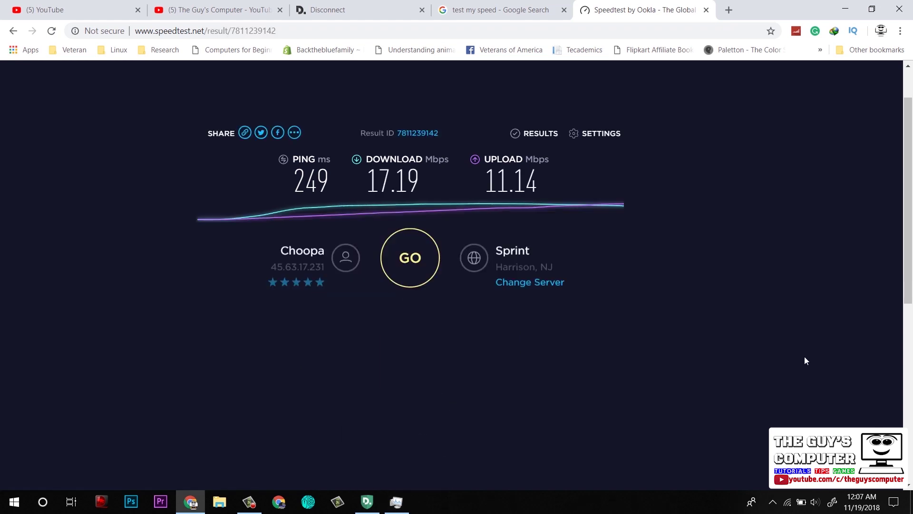
pyautogui.click(71, 10)
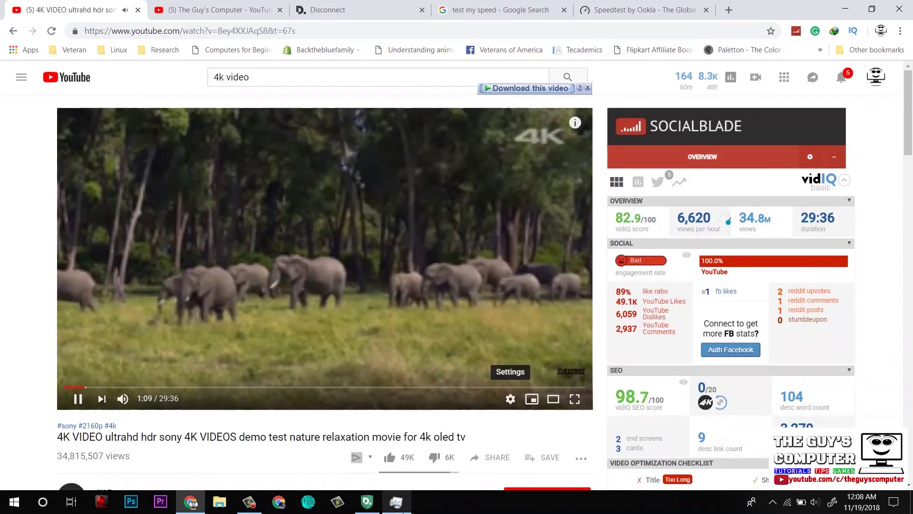
# - Set the 4K nature video to 720p and check network usage in Task Manager
pyautogui.click(511, 399)
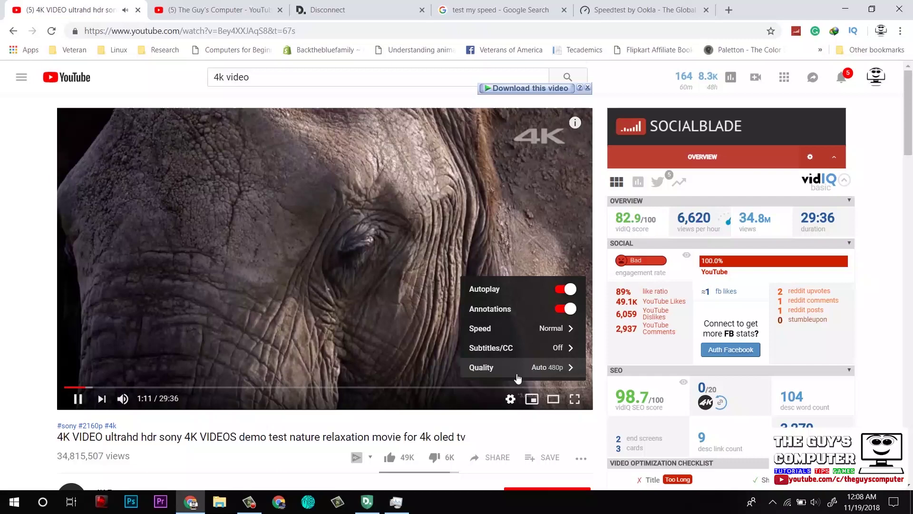
pyautogui.click(514, 367)
pyautogui.click(546, 271)
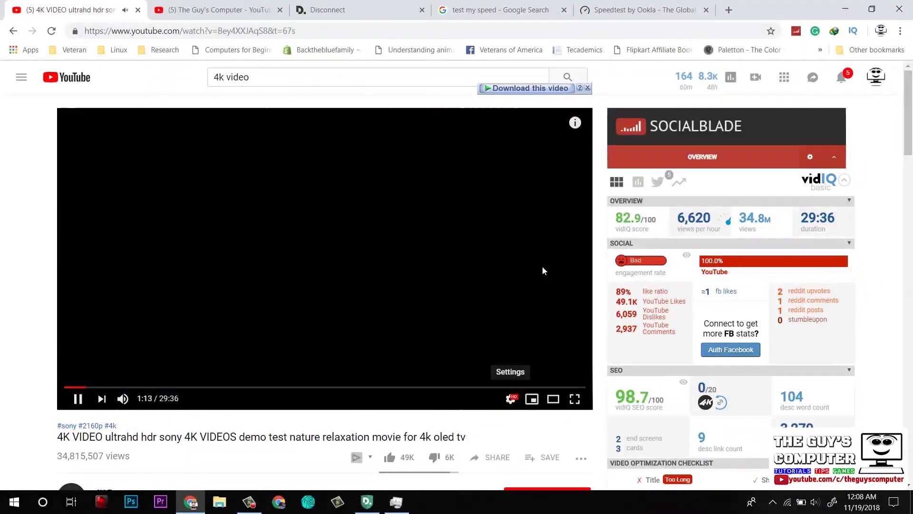
pyautogui.click(400, 505)
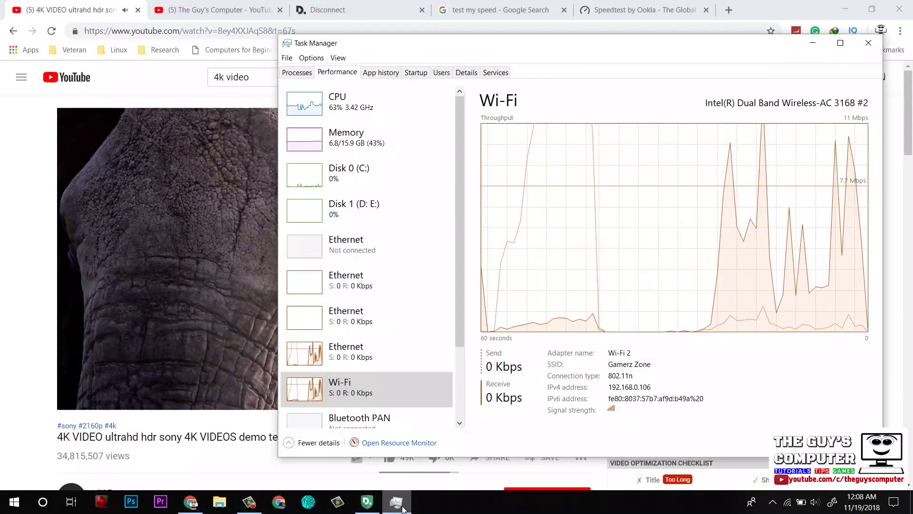
pyautogui.click(402, 507)
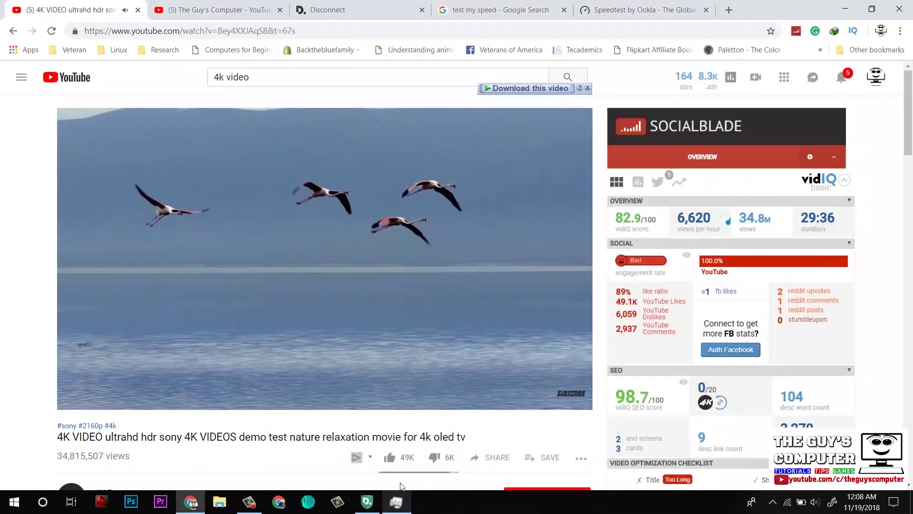
# - Raise the video to 1080p, dismiss the download prompt, and show Wi-Fi at 13.0 Mbps receive
pyautogui.click(518, 400)
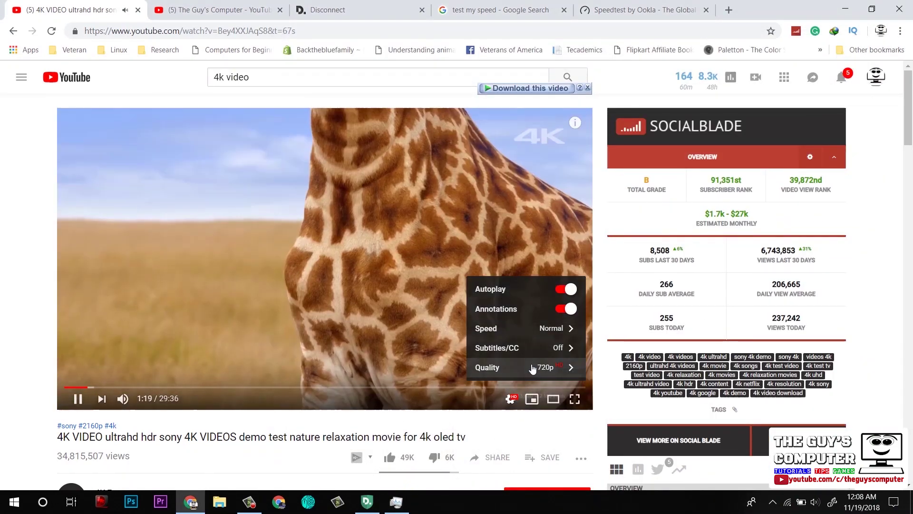
pyautogui.click(532, 367)
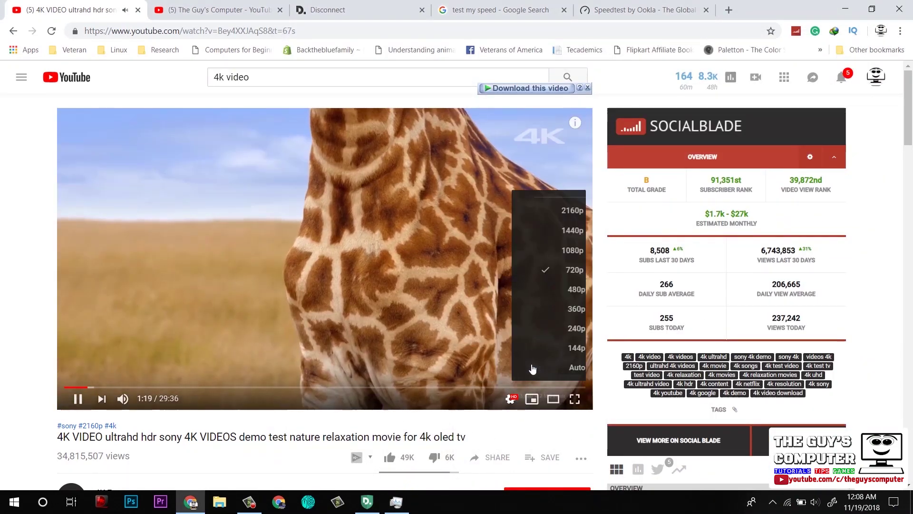
pyautogui.click(552, 251)
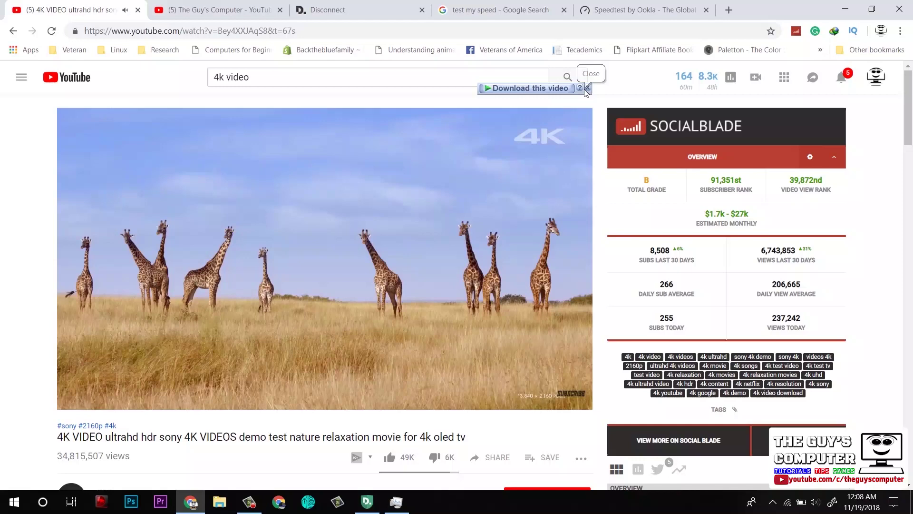
pyautogui.click(587, 88)
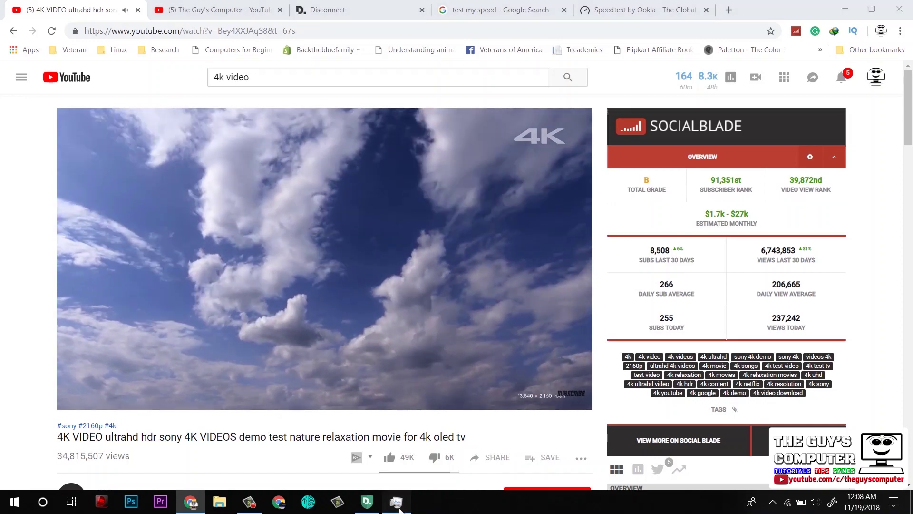
pyautogui.click(402, 506)
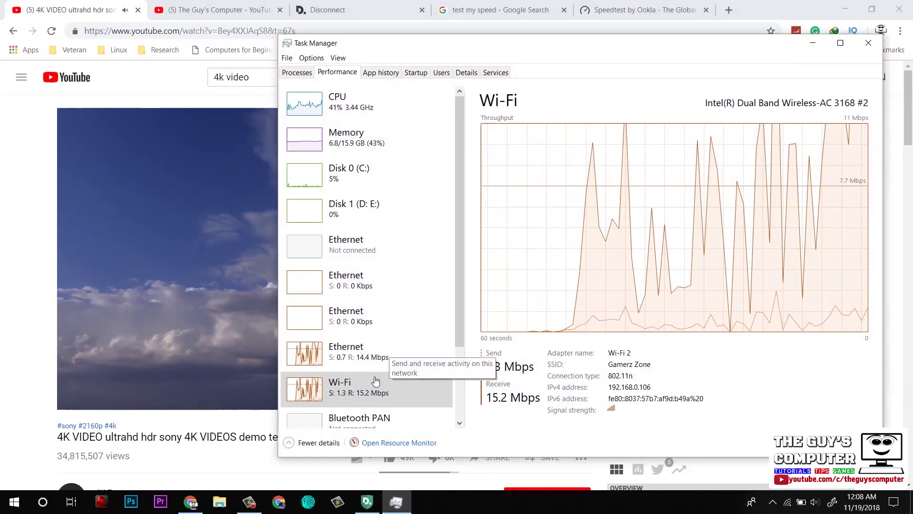
# - Set the nature video to 2160p and confirm Wi-Fi receive climbs to 27.6 Mbps
pyautogui.click(813, 43)
pyautogui.click(515, 399)
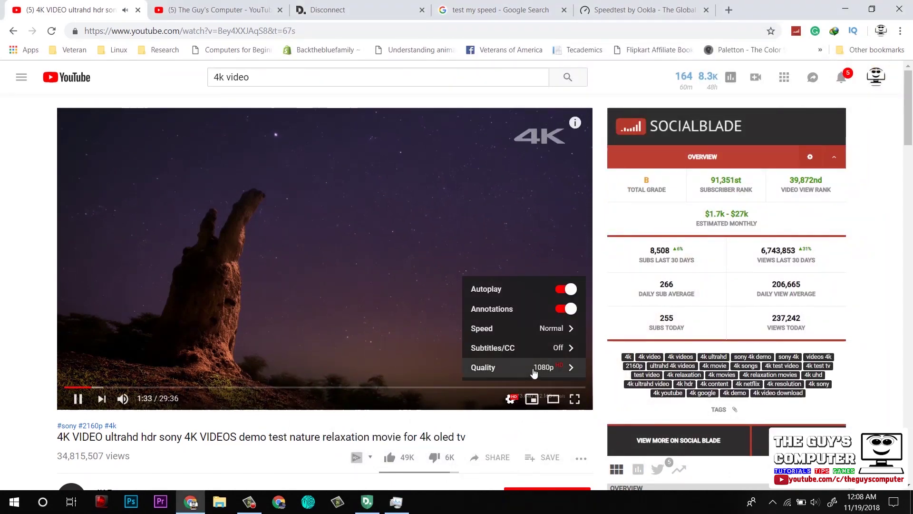
pyautogui.click(534, 369)
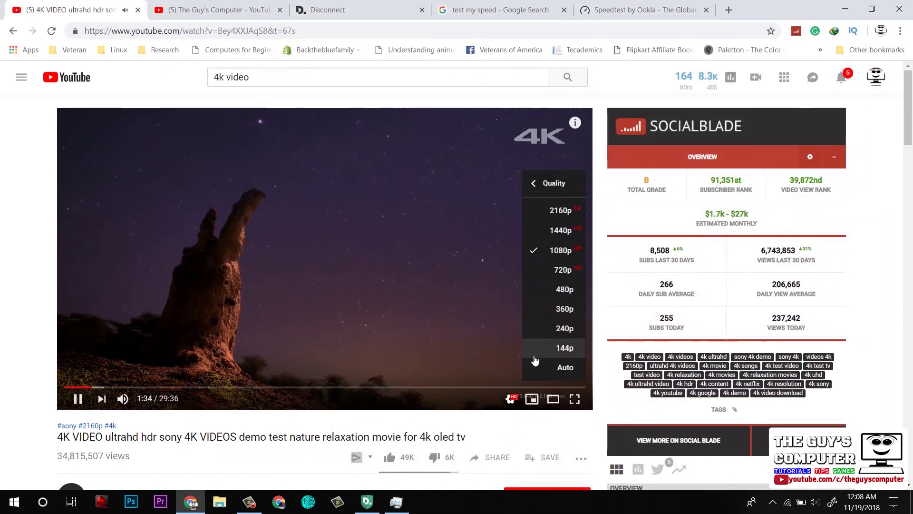
pyautogui.click(560, 209)
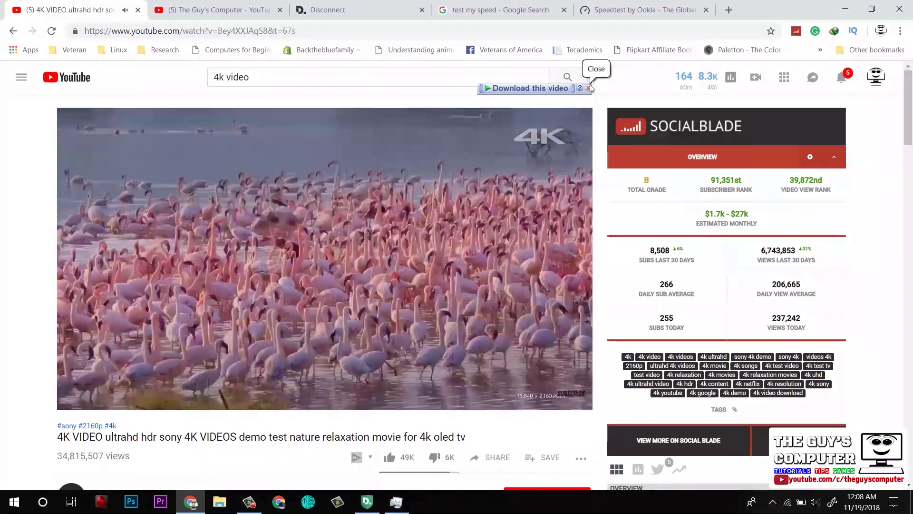
pyautogui.click(590, 88)
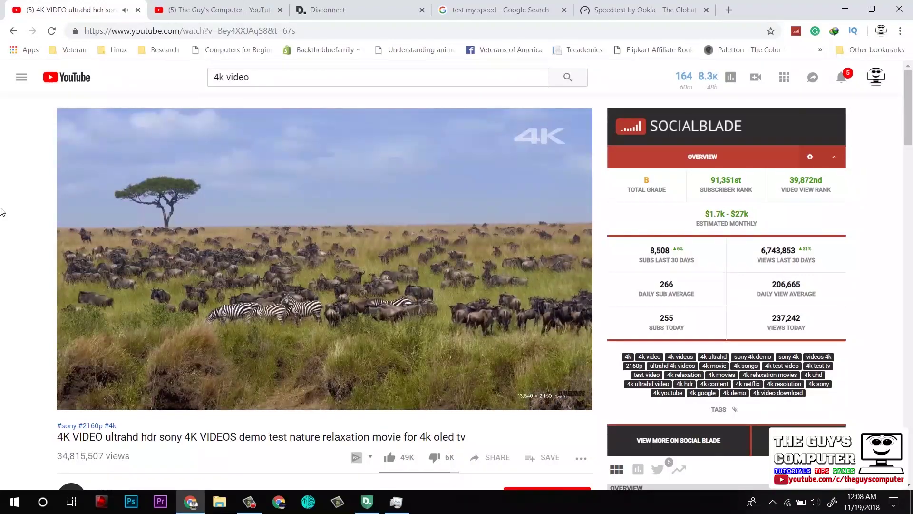
pyautogui.click(396, 501)
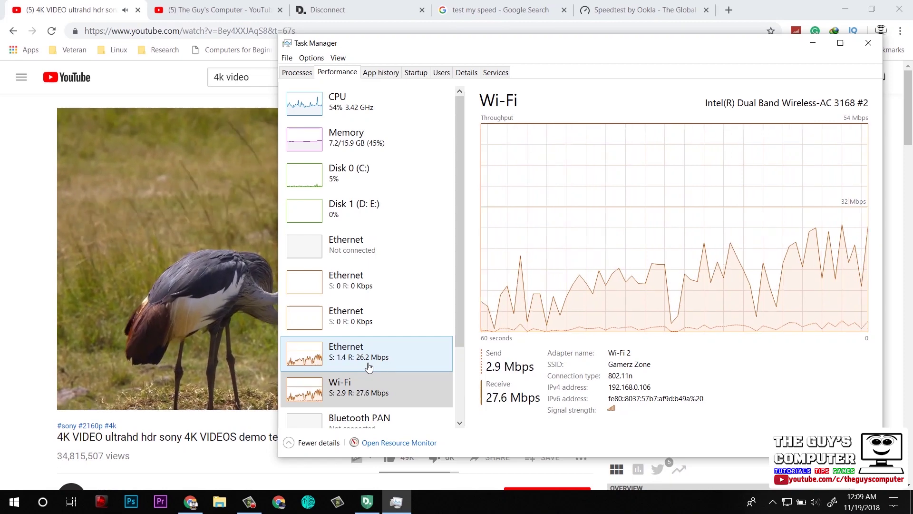
# - Hide Task Manager and open the Disconnect website from the VPN app panel
pyautogui.click(395, 500)
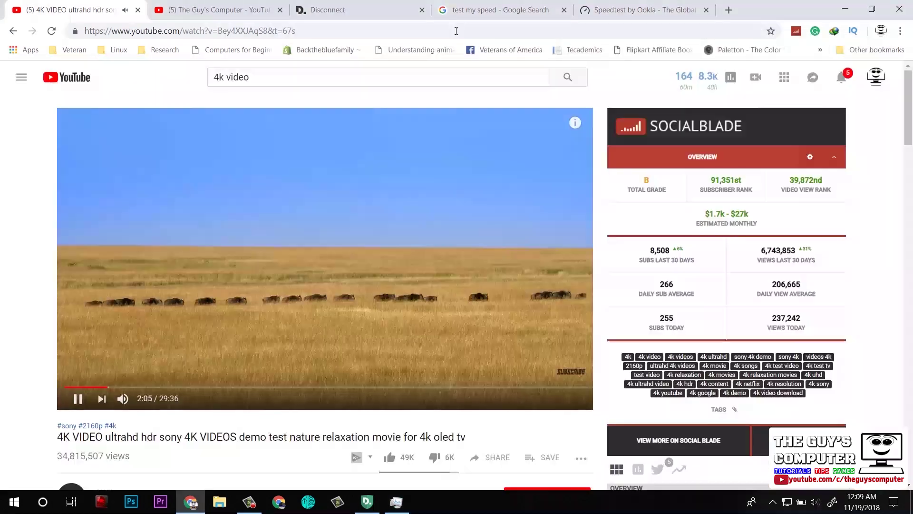
pyautogui.click(366, 501)
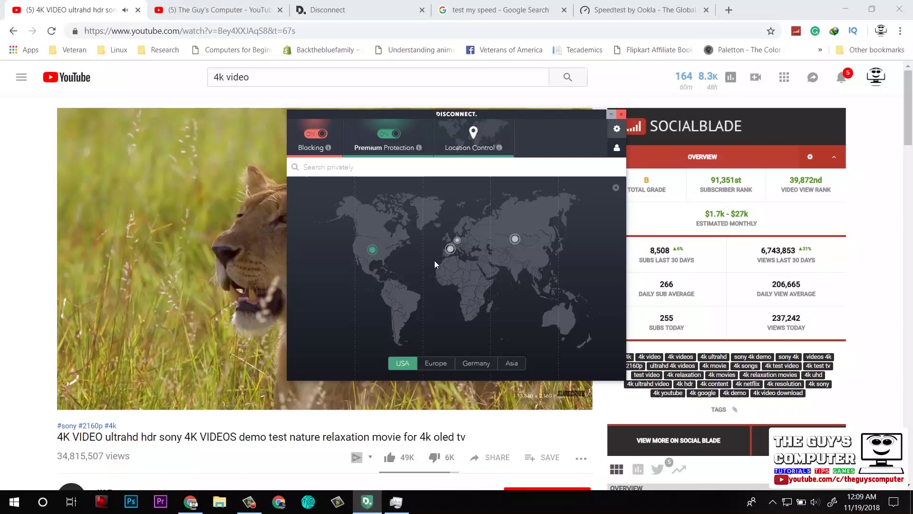
pyautogui.click(486, 225)
# - On tracemyip.org, highlight the New Jersey state and the Choopa, LLC ISP values
pyautogui.click(511, 5)
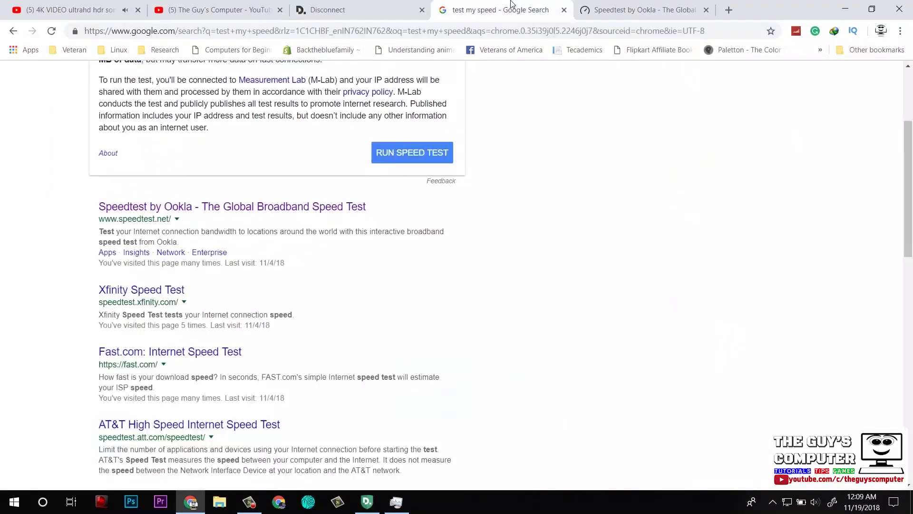
pyautogui.click(632, 5)
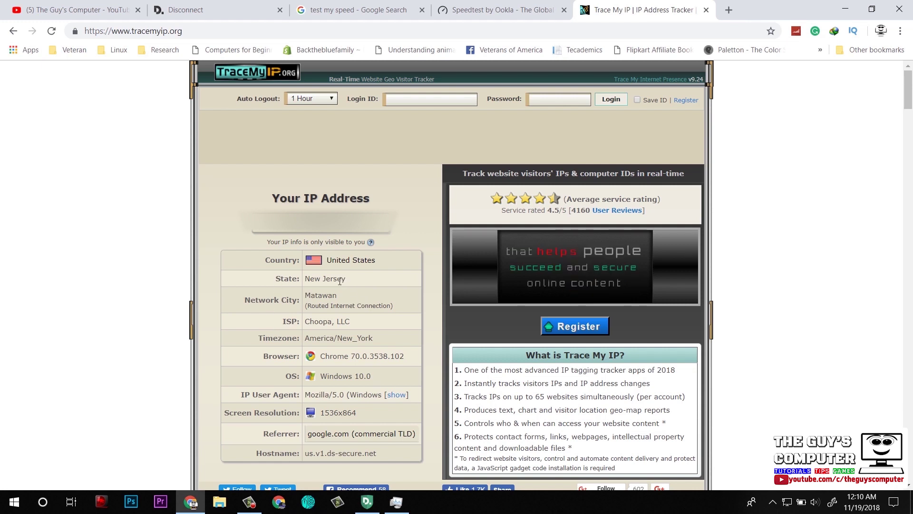
pyautogui.moveTo(346, 284); pyautogui.dragTo(301, 277)
pyautogui.tripleClick(333, 322)
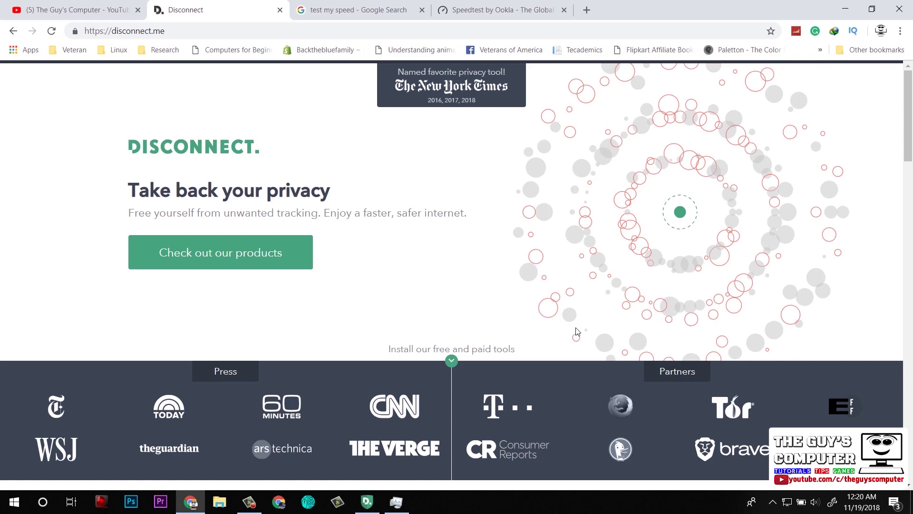
# - Scroll through disconnect.me's privacy and VPN feature sections, then switch to the YouTube channel tab
pyautogui.scroll(-15, 536, 307)
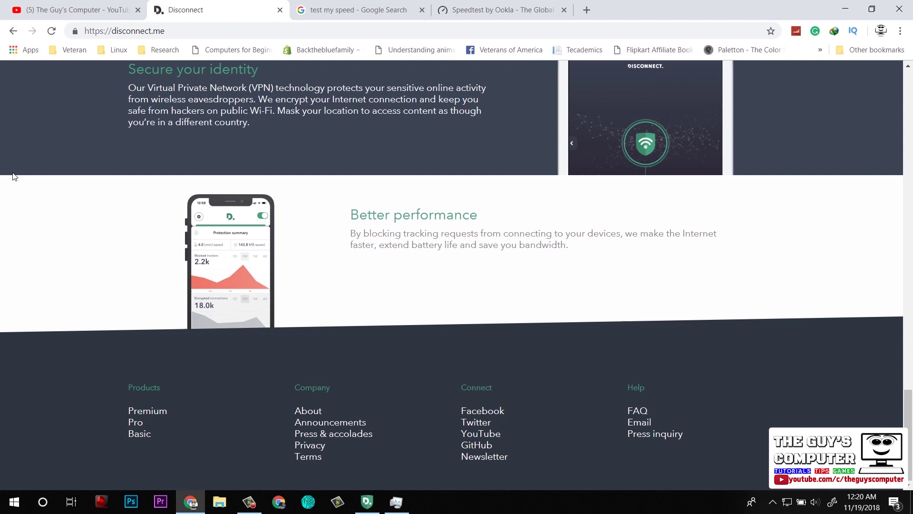
pyautogui.scroll(3, 860, 227)
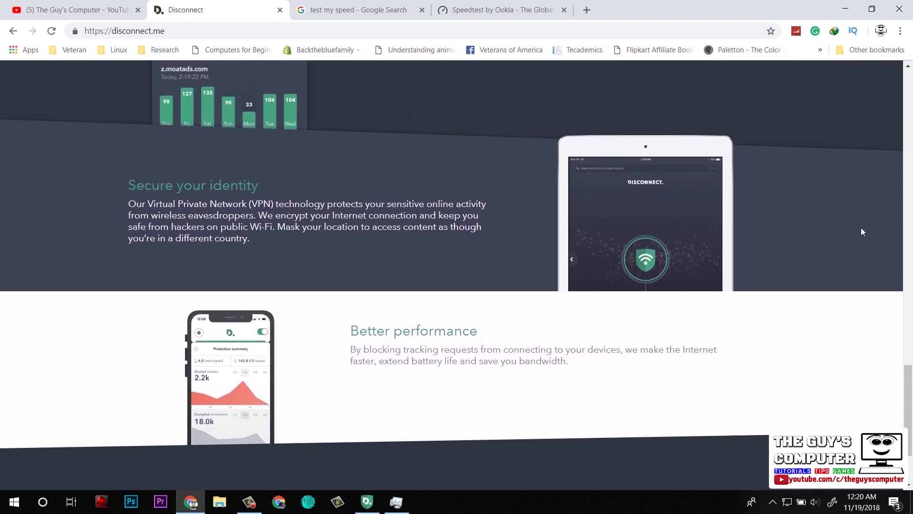
pyautogui.scroll(3, 833, 252)
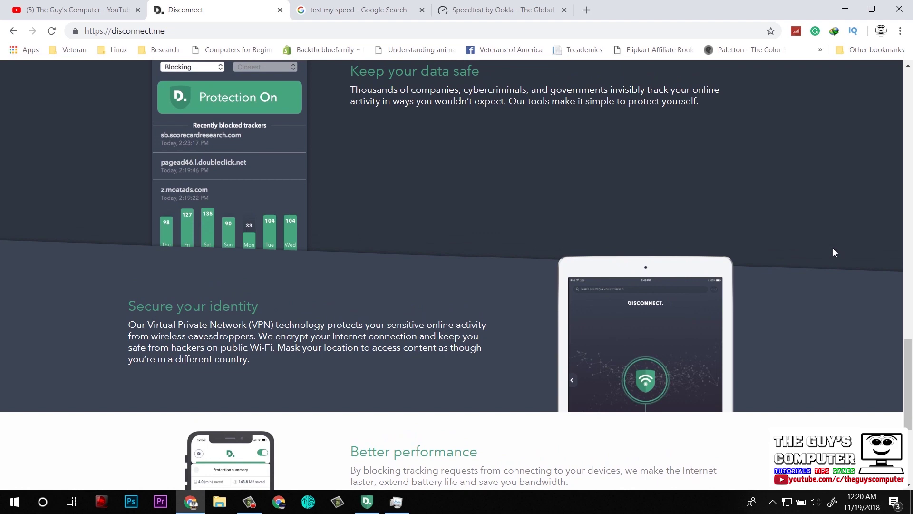
pyautogui.hotkey('ctrl', 'shift', 'Tab')
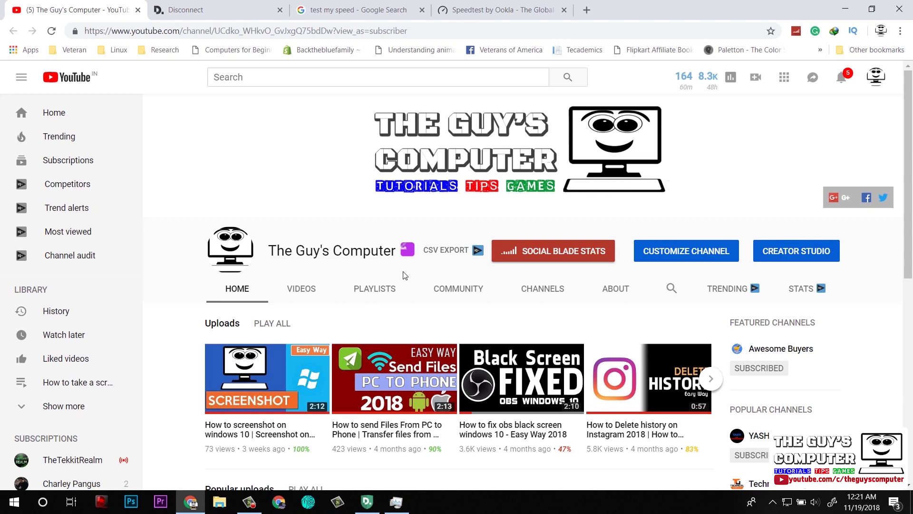
# - Go back to the disconnect.me tab, scrolled up to its 'Take back your privacy' heading
pyautogui.moveTo(291, 133)
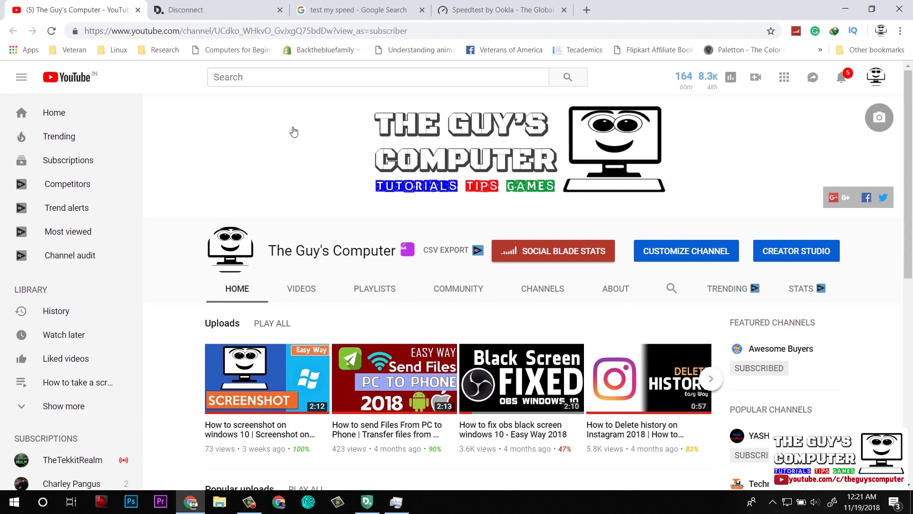
pyautogui.click(255, 8)
pyautogui.scroll(4, 231, 141)
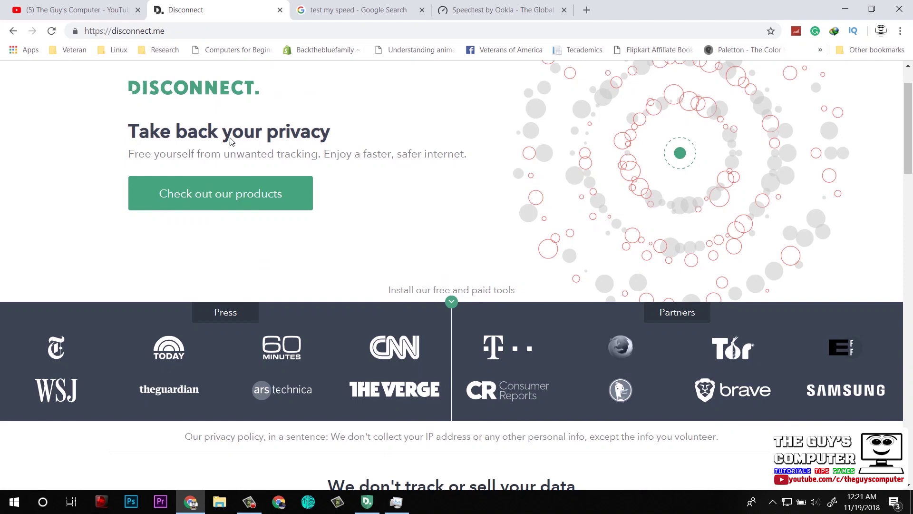